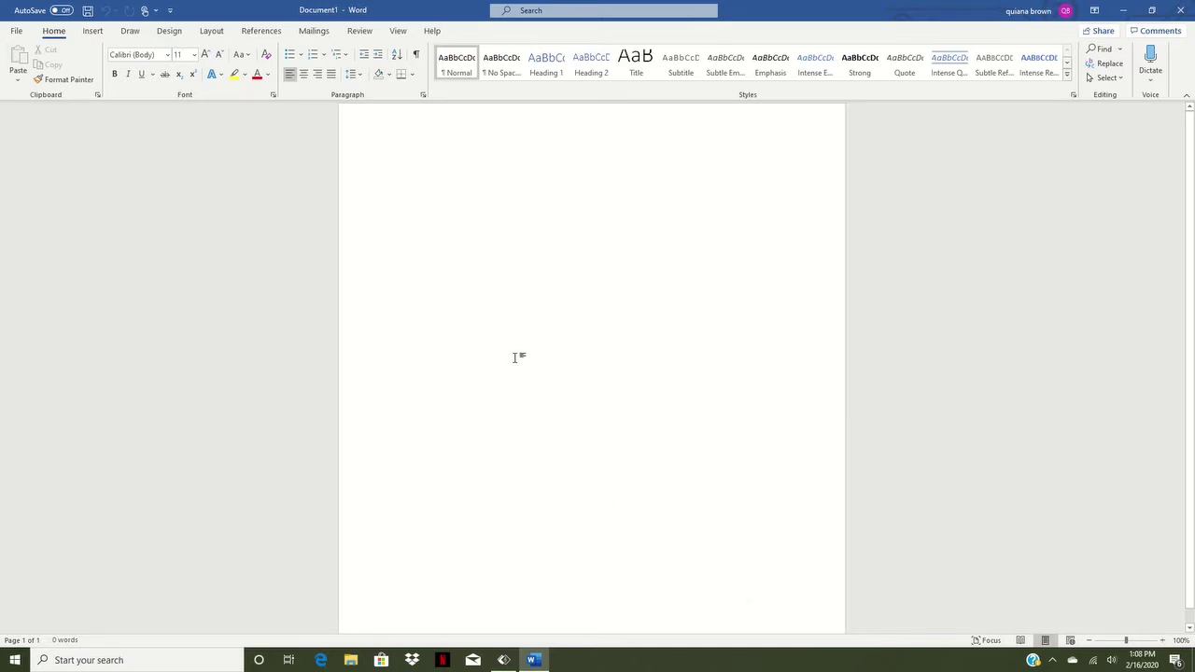
Configure the page as Letter size in landscape orientation with Narrow margins
left_click(217, 32)
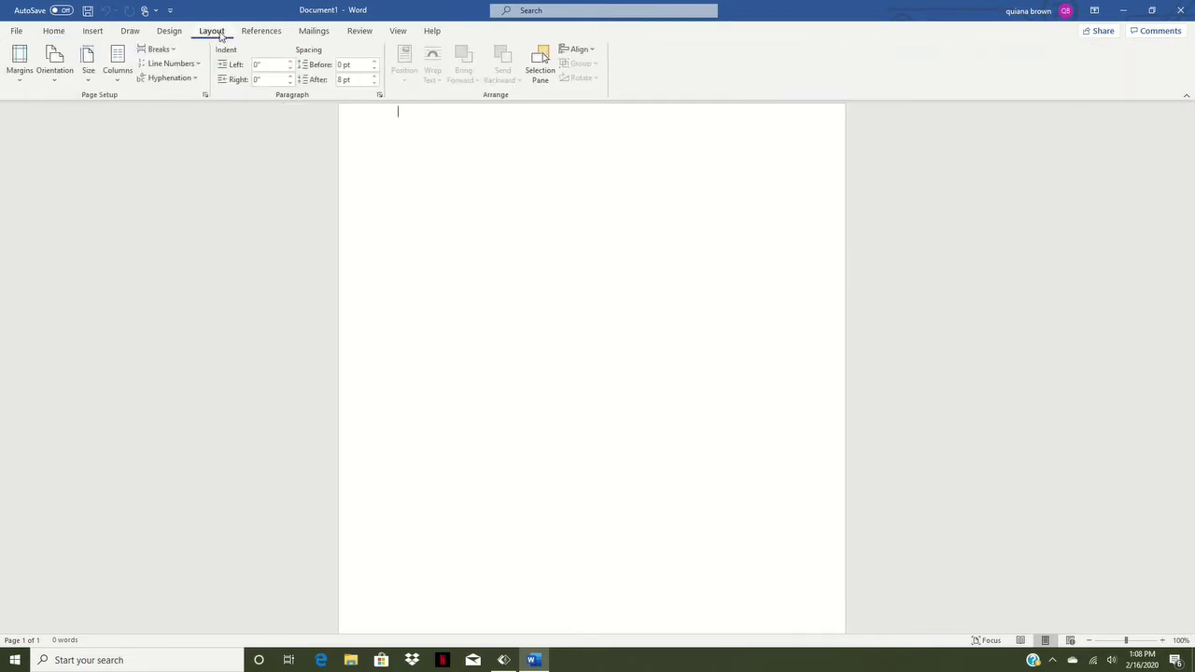
left_click(21, 82)
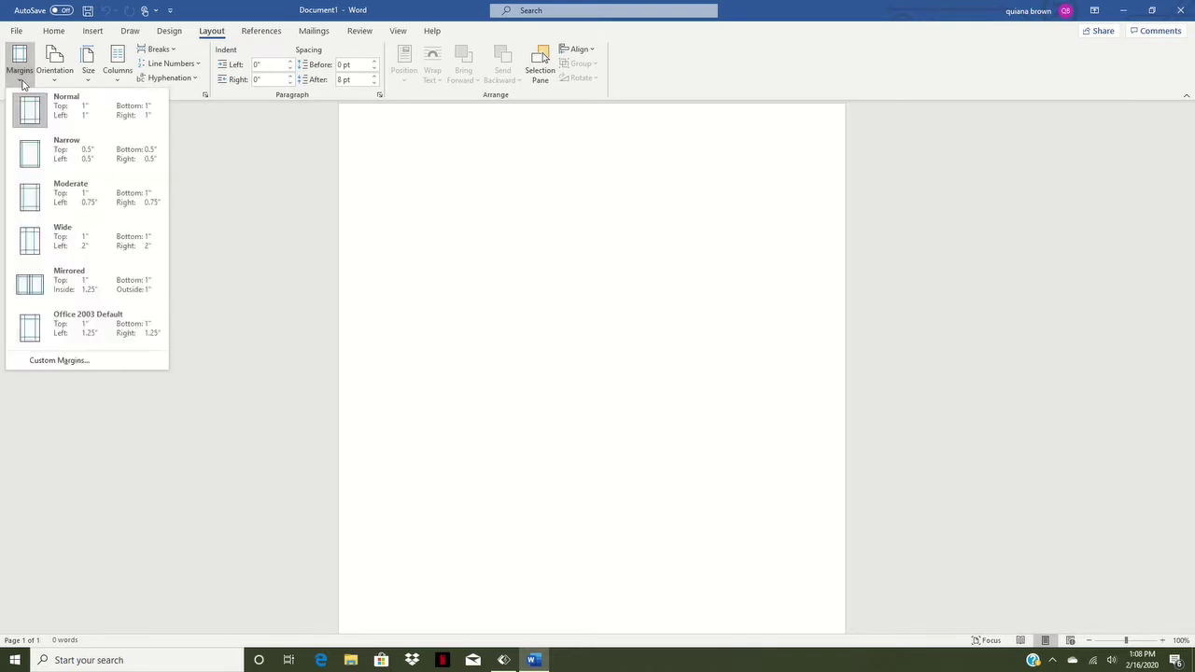
left_click(77, 165)
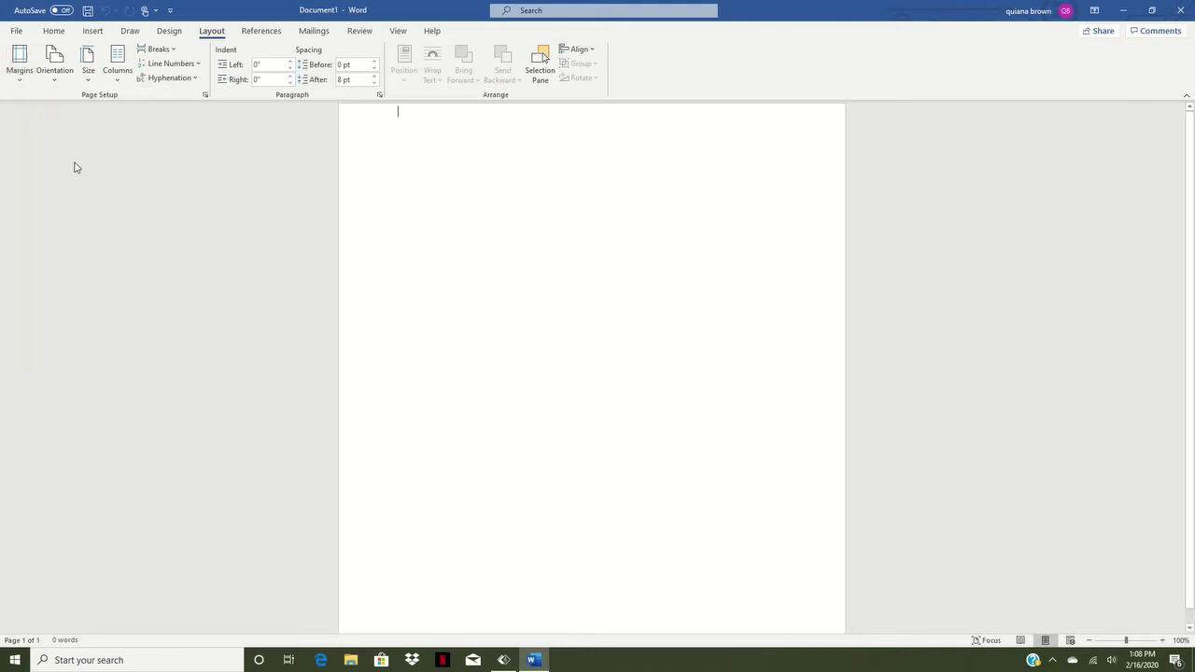
left_click(53, 79)
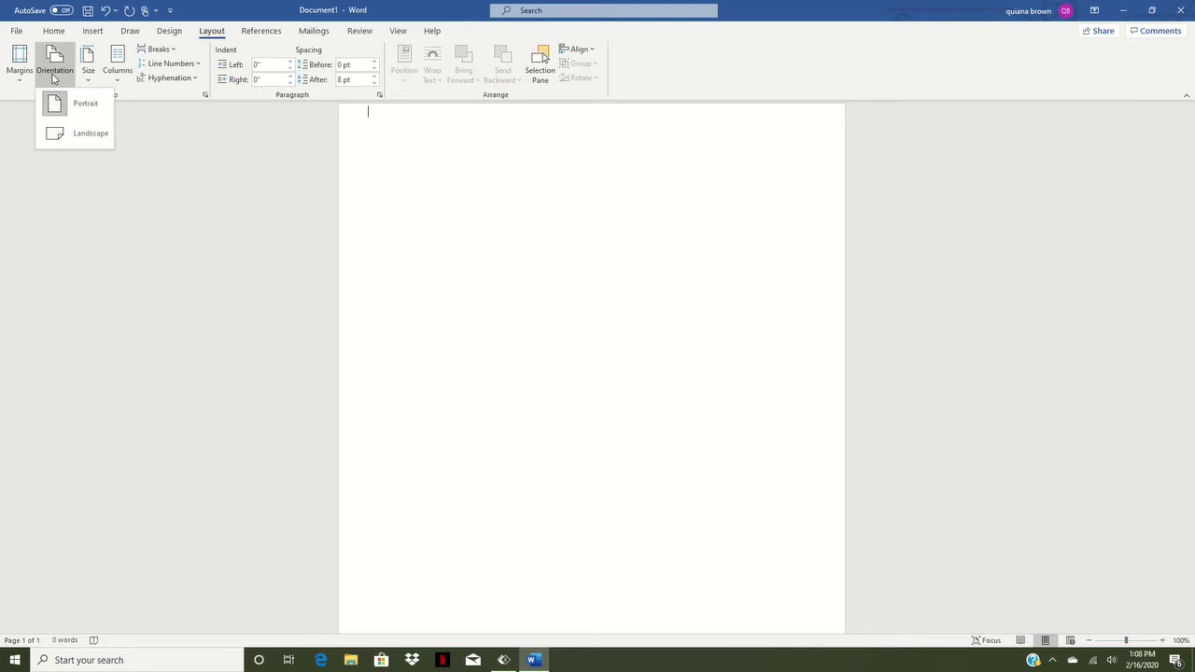
left_click(66, 140)
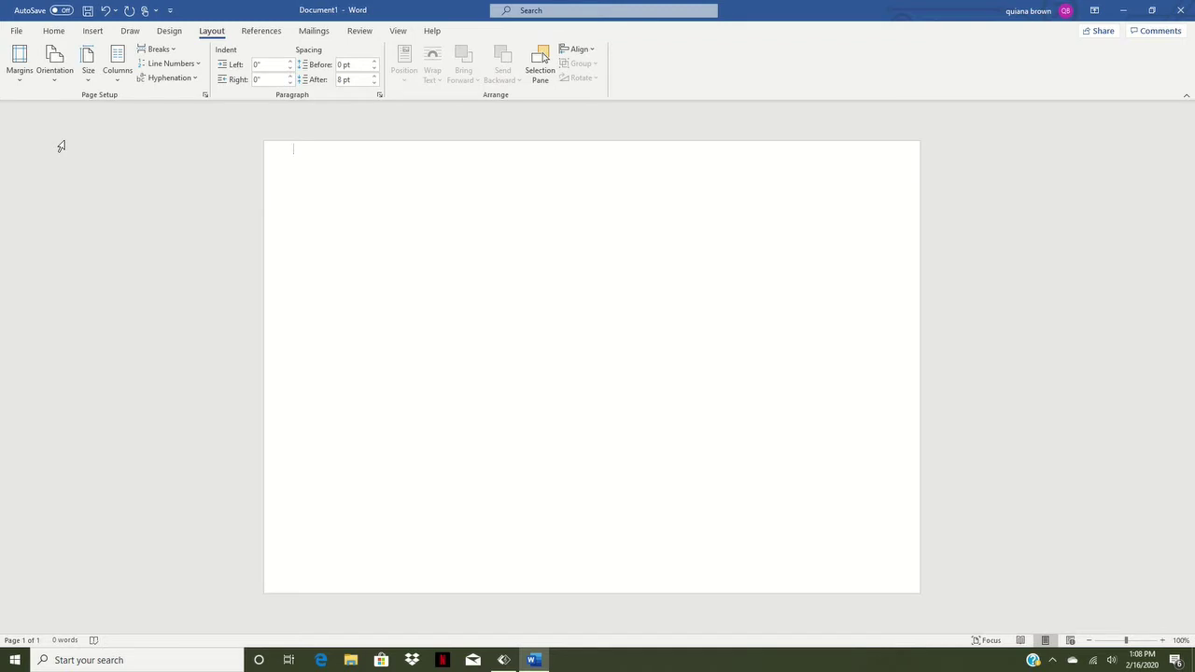
left_click(88, 74)
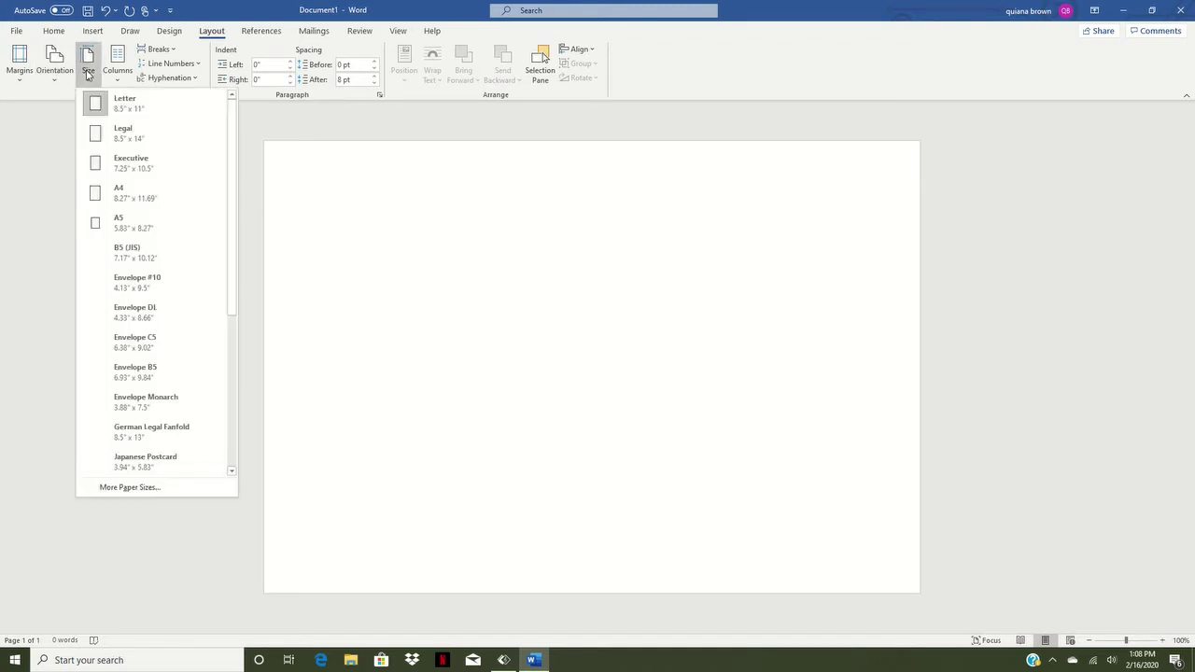
left_click(147, 106)
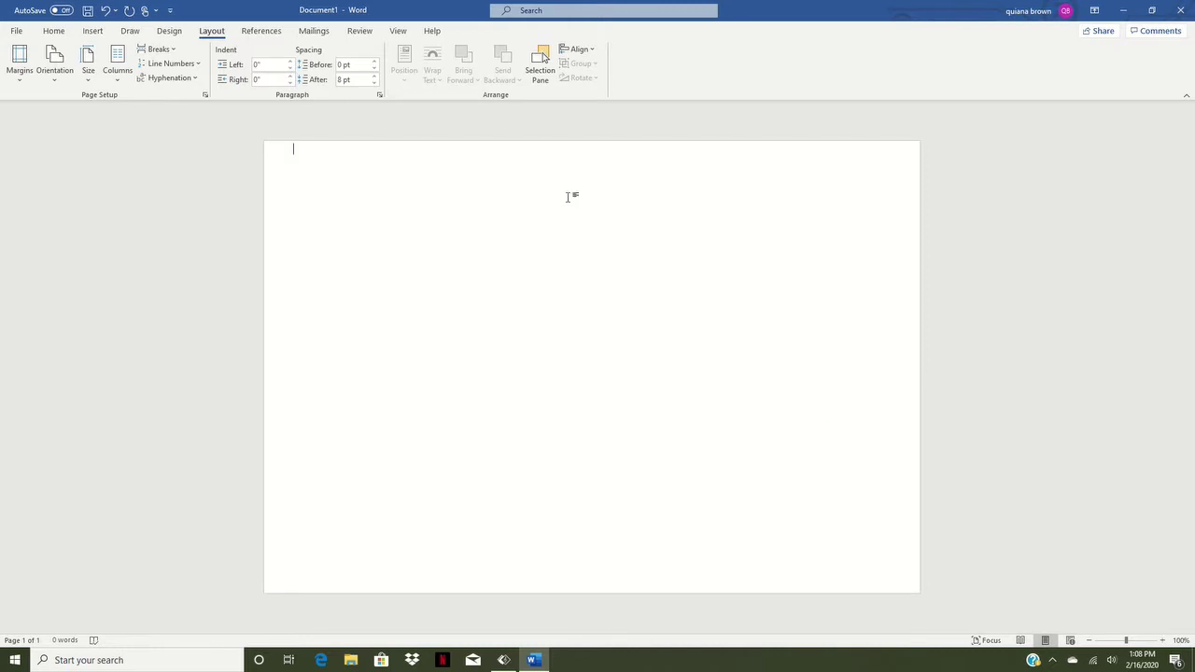
Insert a rectangle about 1.46" high and 1.35" wide near the upper middle of the page
left_click(93, 30)
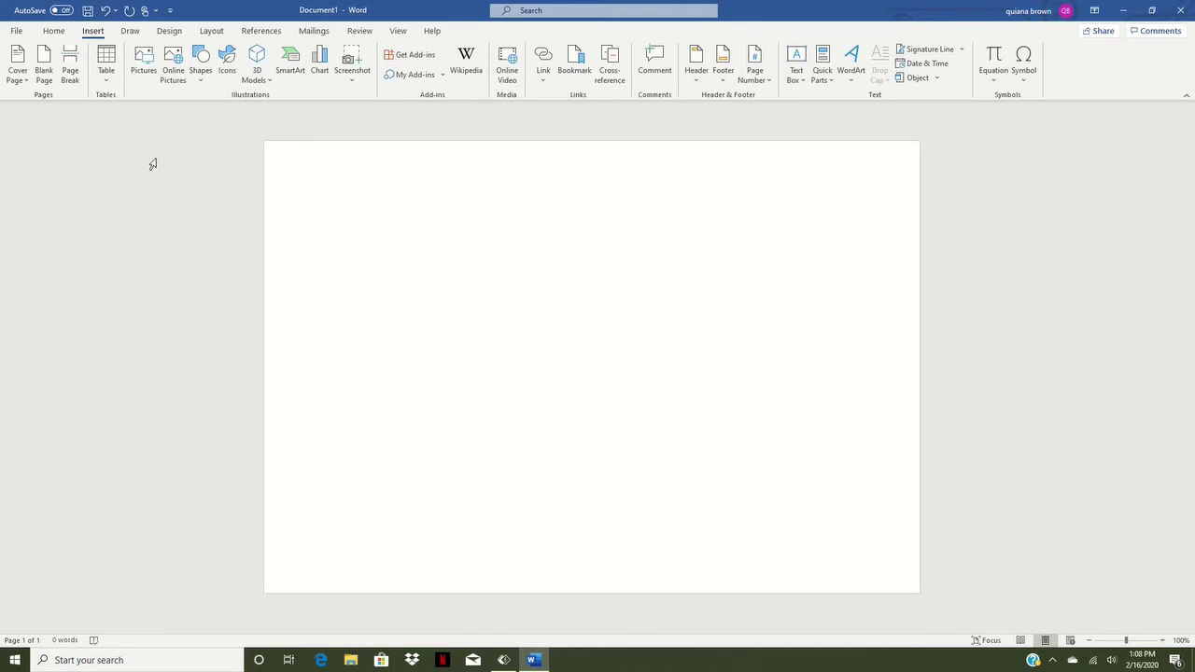
left_click(200, 82)
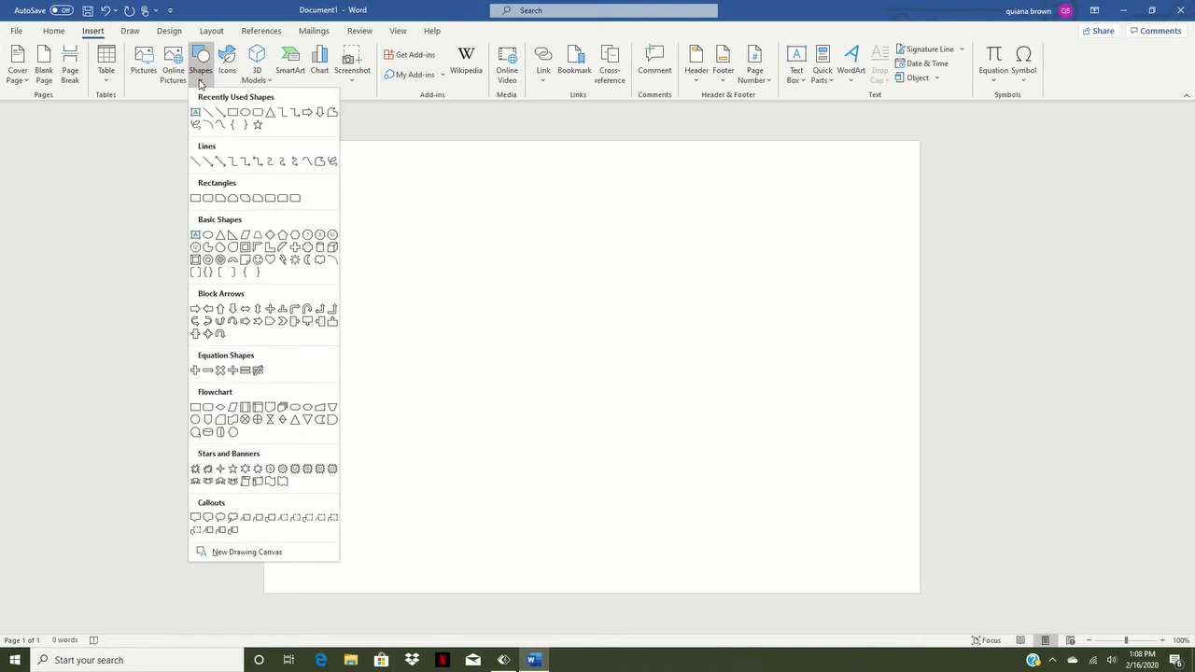
left_click(232, 113)
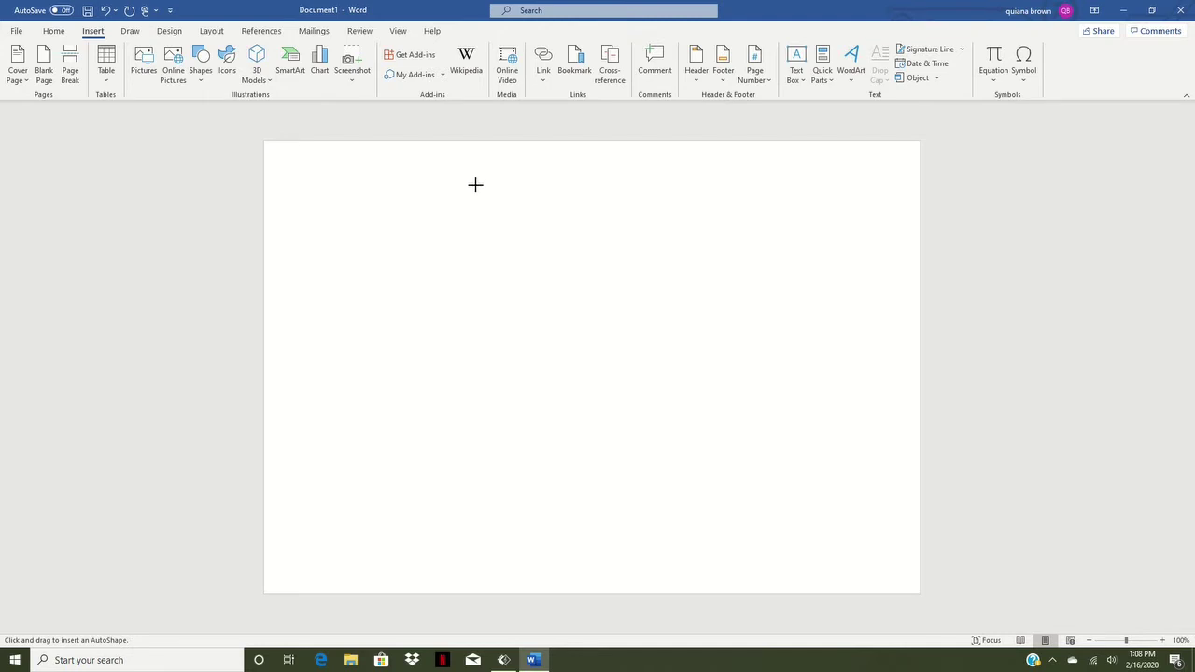
mouse_move(489, 188)
left_mouse_down()
mouse_move(526, 246)
mouse_move(571, 276)
left_mouse_up()
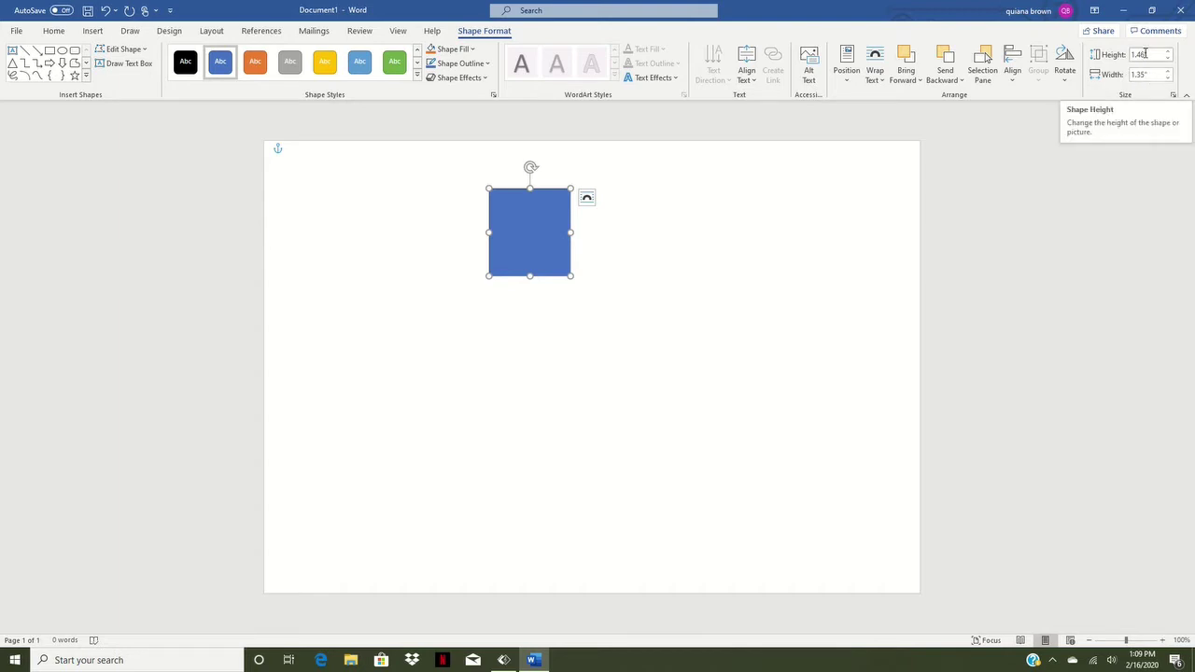
Set the rectangle's height to 6.44" and width to 5.45", and move it to about the middle of the page
left_click(1145, 54)
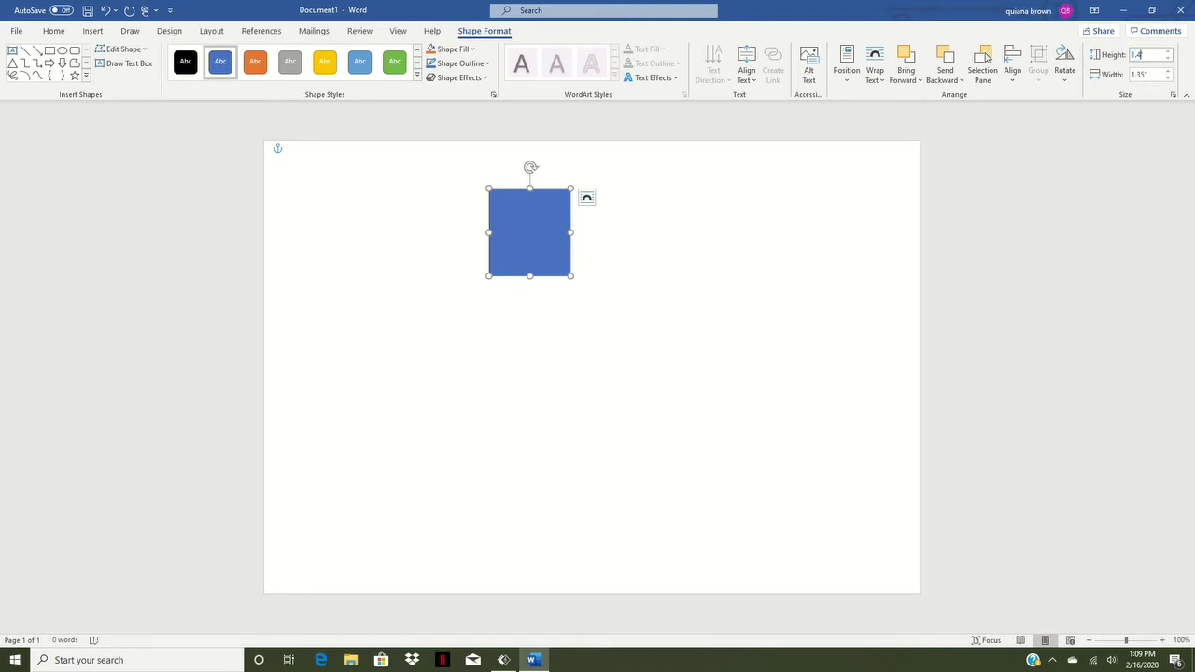
type("1")
key("BackSpace")
type("6.44")
left_click(1143, 74)
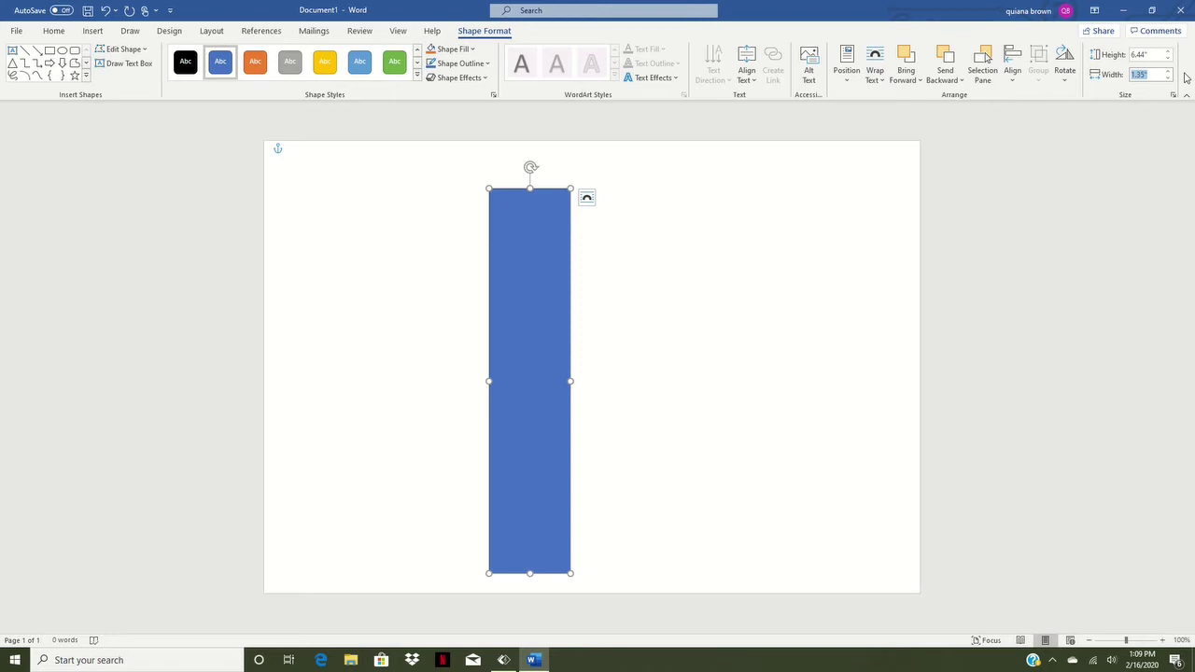
type("5.45")
key("Return")
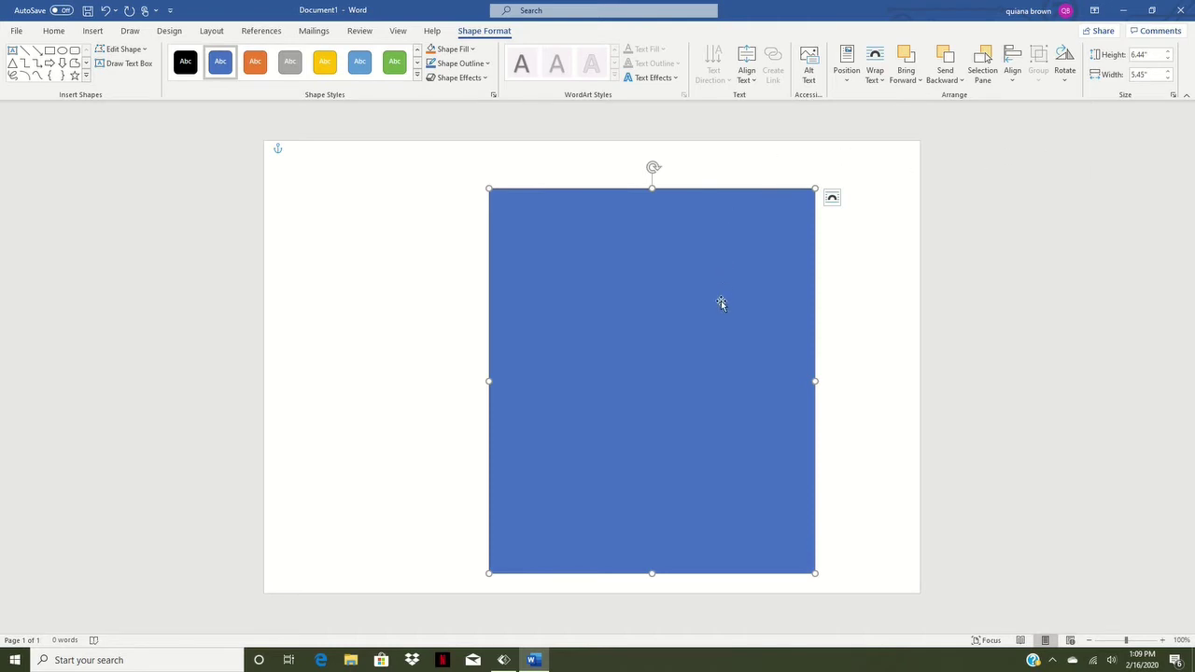
left_click_drag(697, 397, 627, 390)
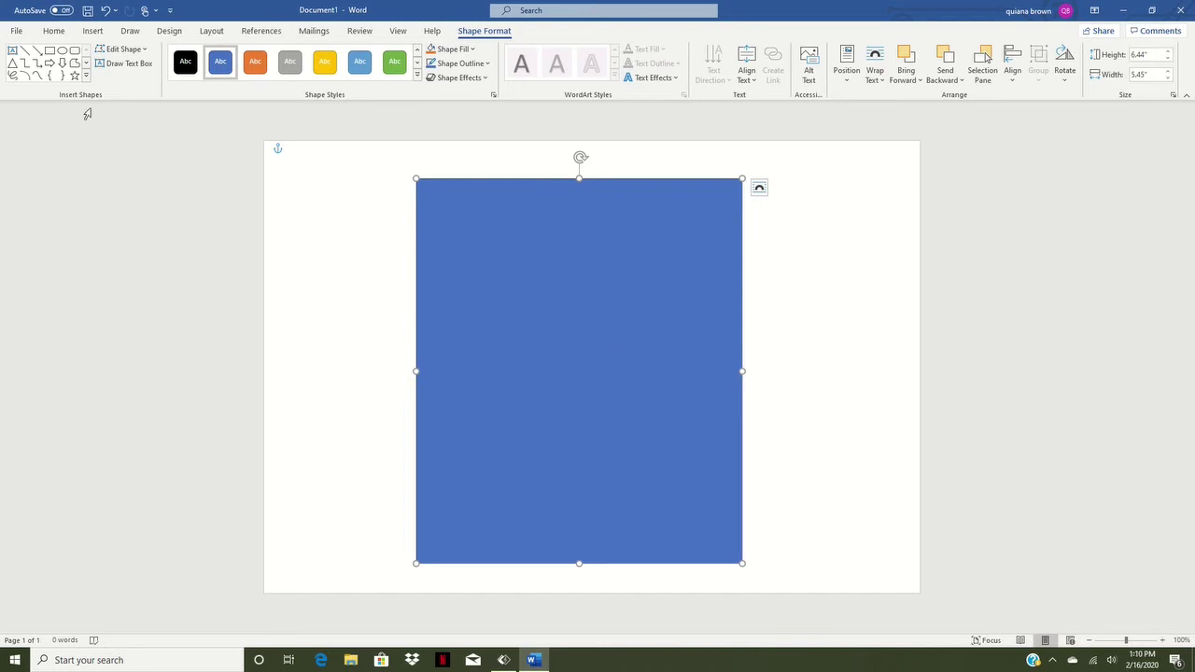
Draw a second rectangle about 1.38" wide beside the large one's left edge and set its height to 6.44"
left_click(50, 50)
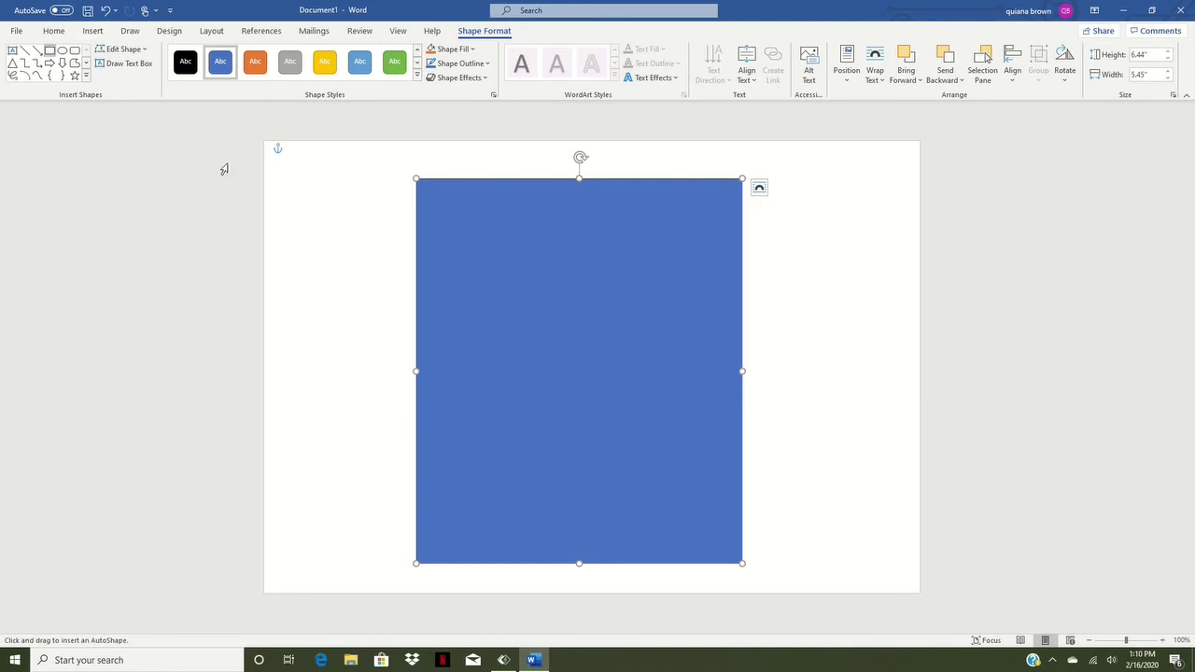
left_click_drag(286, 213, 368, 344)
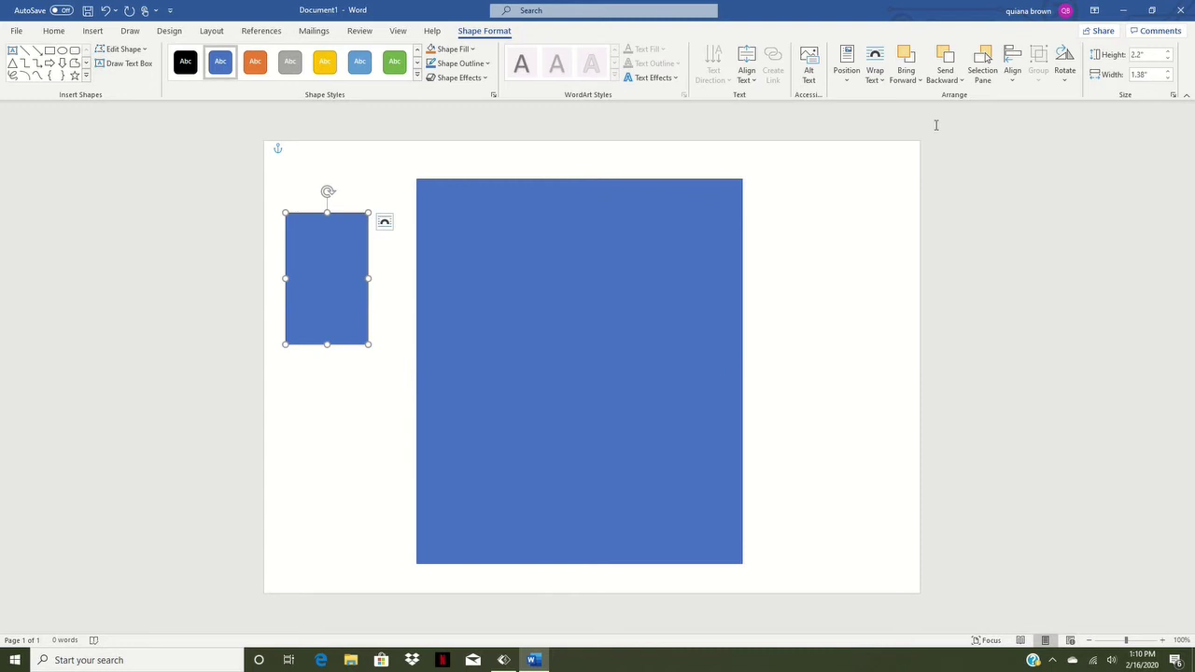
left_click(1140, 54)
type("6.44")
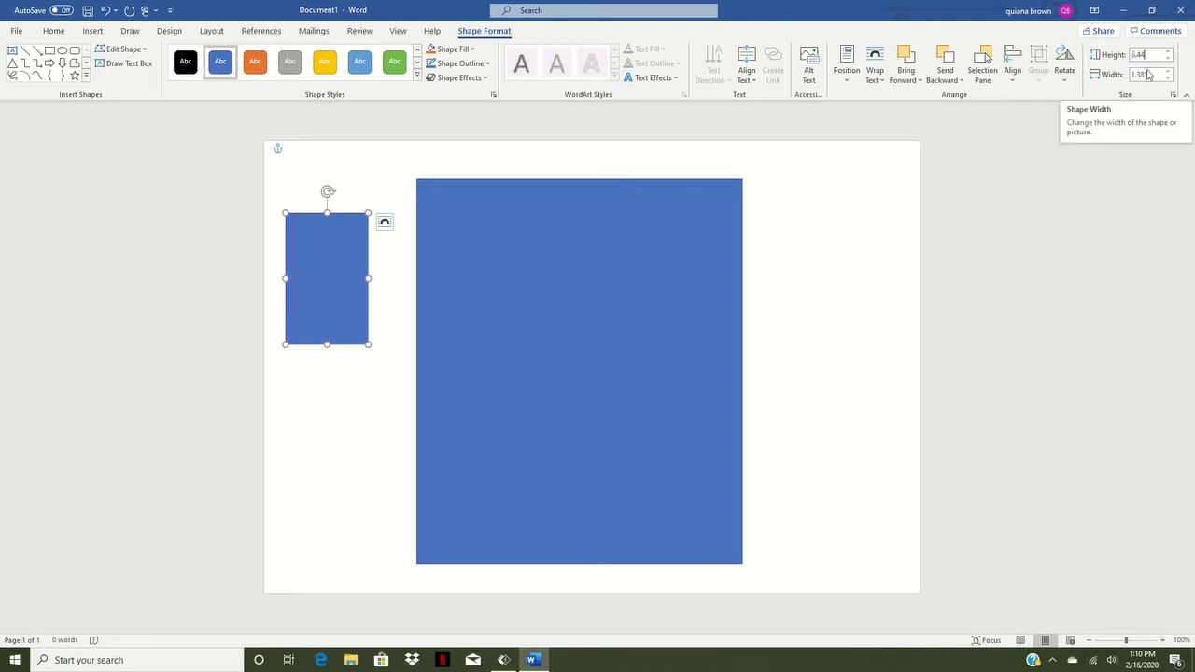
type("\"")
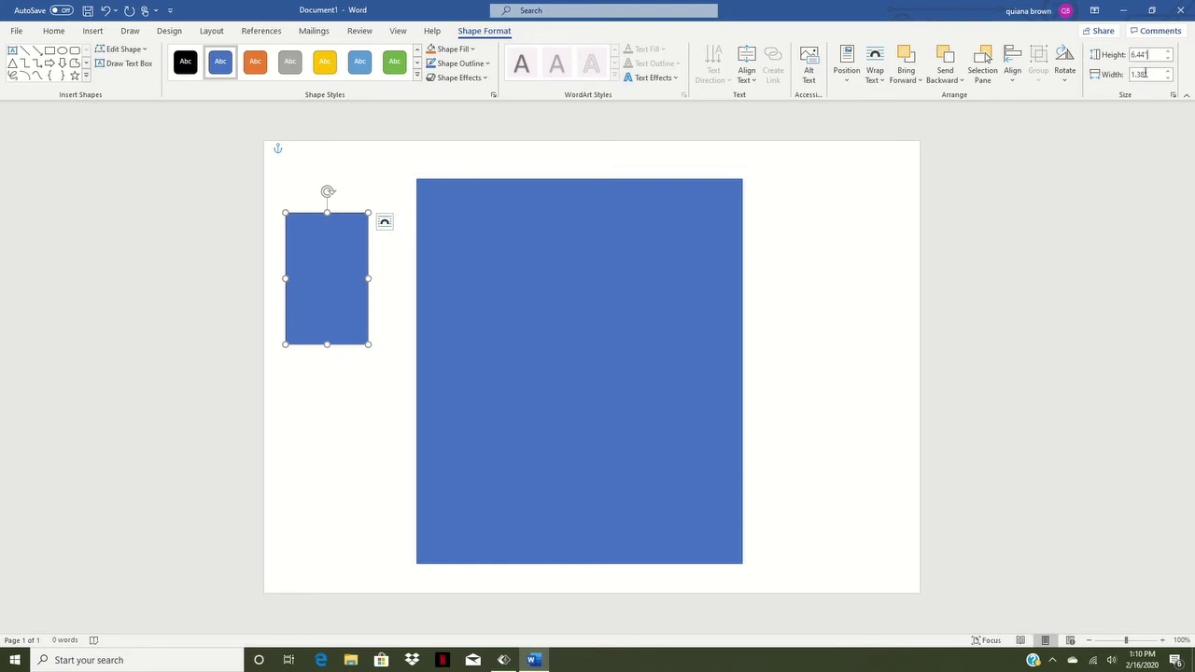
Set the second rectangle's width to 2.52"
left_click(1150, 74)
left_click(1148, 72)
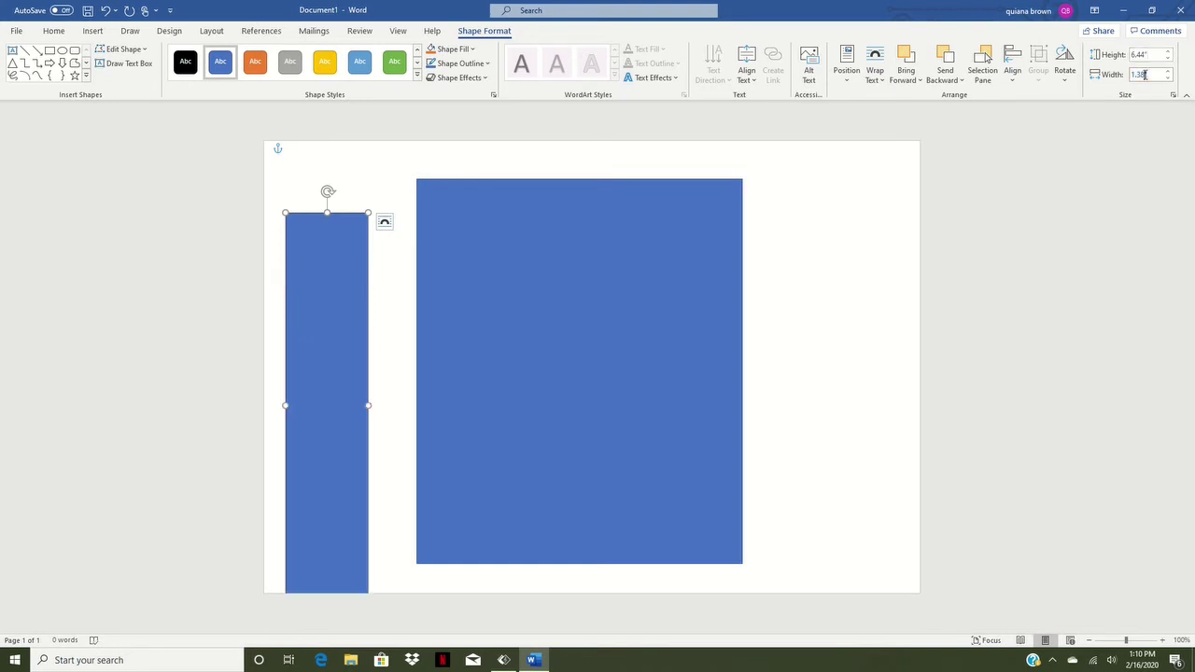
key("BackSpace")
key("BackSpace")
key("BackSpace")
key("BackSpace")
key("BackSpace")
type("1")
key("BackSpace")
type("2.52")
key("Return")
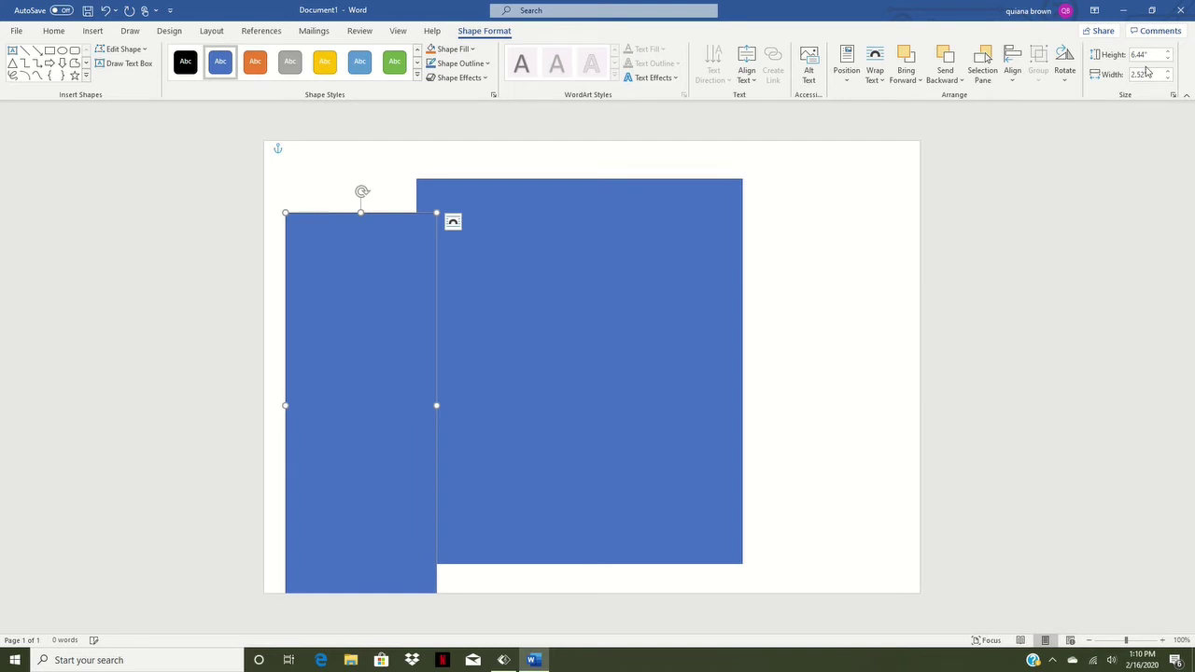
Apply the gray shape style to the narrow rectangle and align it flush with the blue rectangle's left edge
left_click(292, 62)
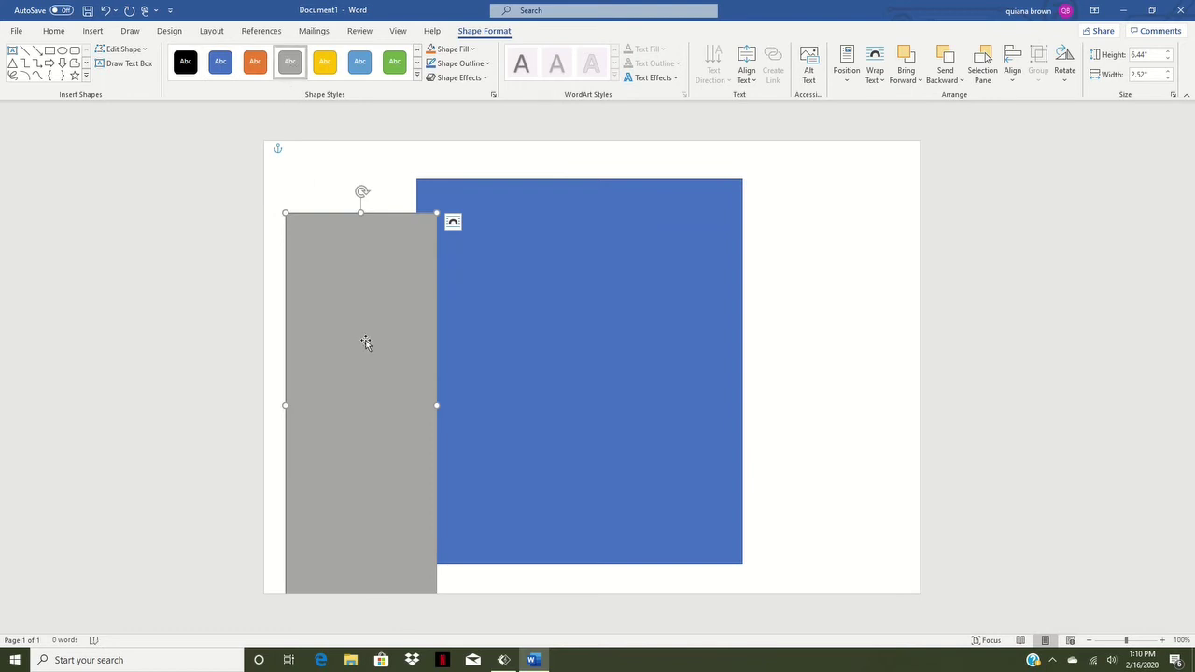
left_click_drag(352, 345, 340, 308)
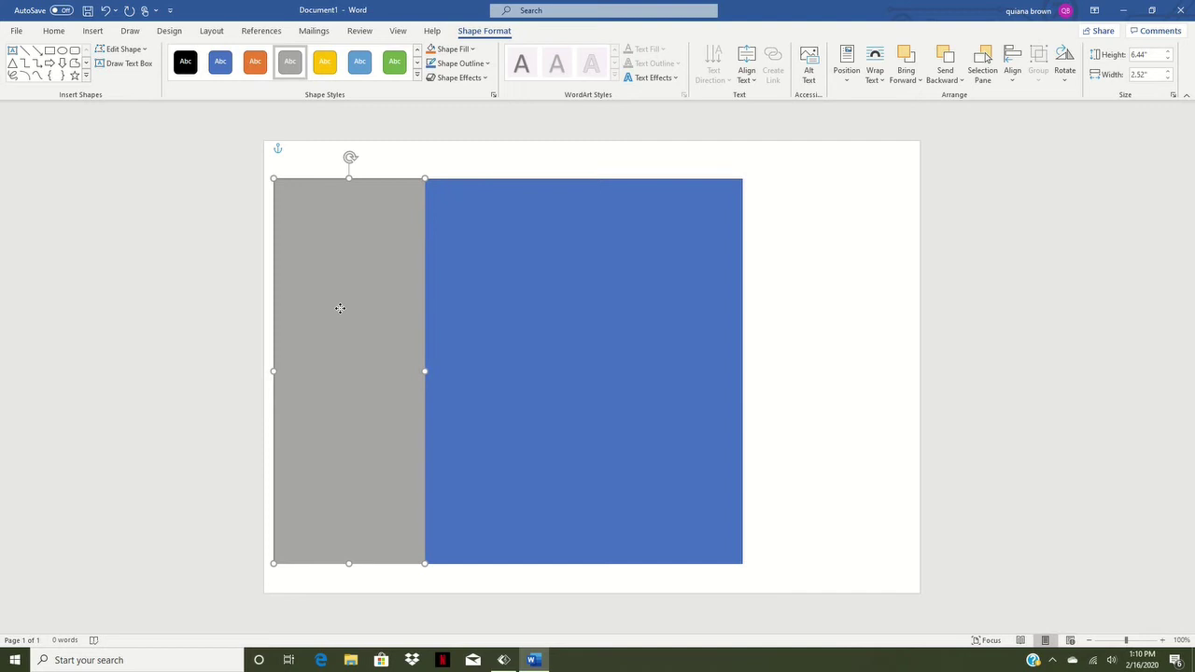
mouse_move(551, 280)
left_mouse_down()
mouse_move(562, 288)
mouse_move(547, 285)
left_mouse_up()
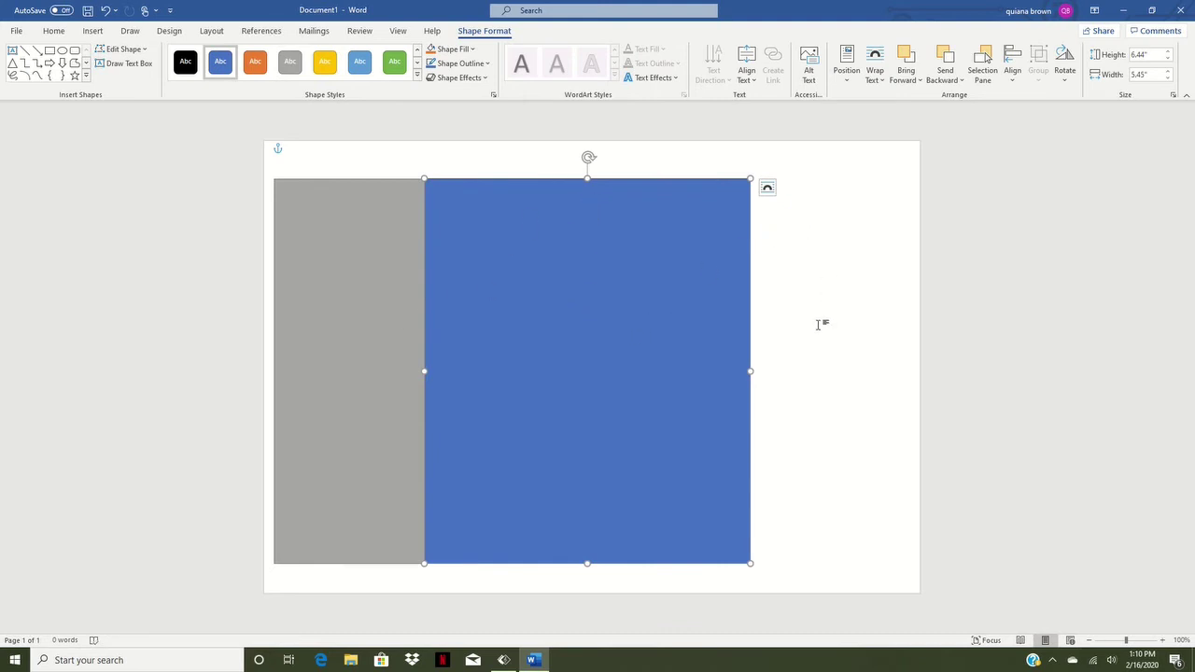
Copy the gray rectangle and paste it into the document as a picture
left_click(325, 268)
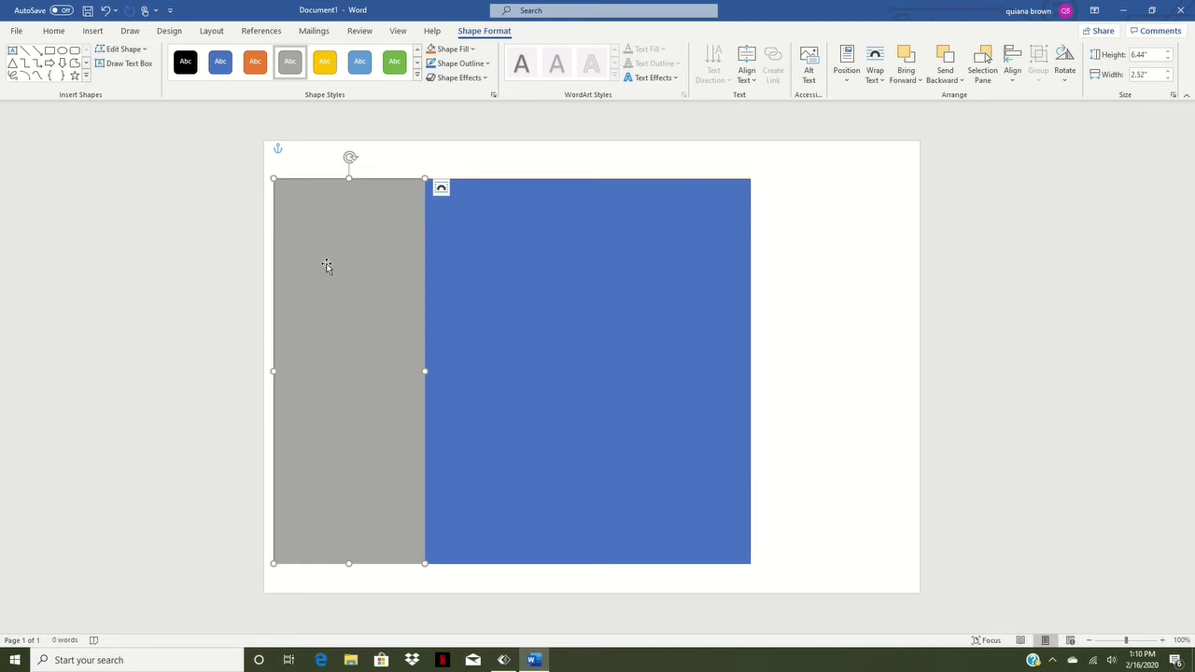
right_click(326, 267)
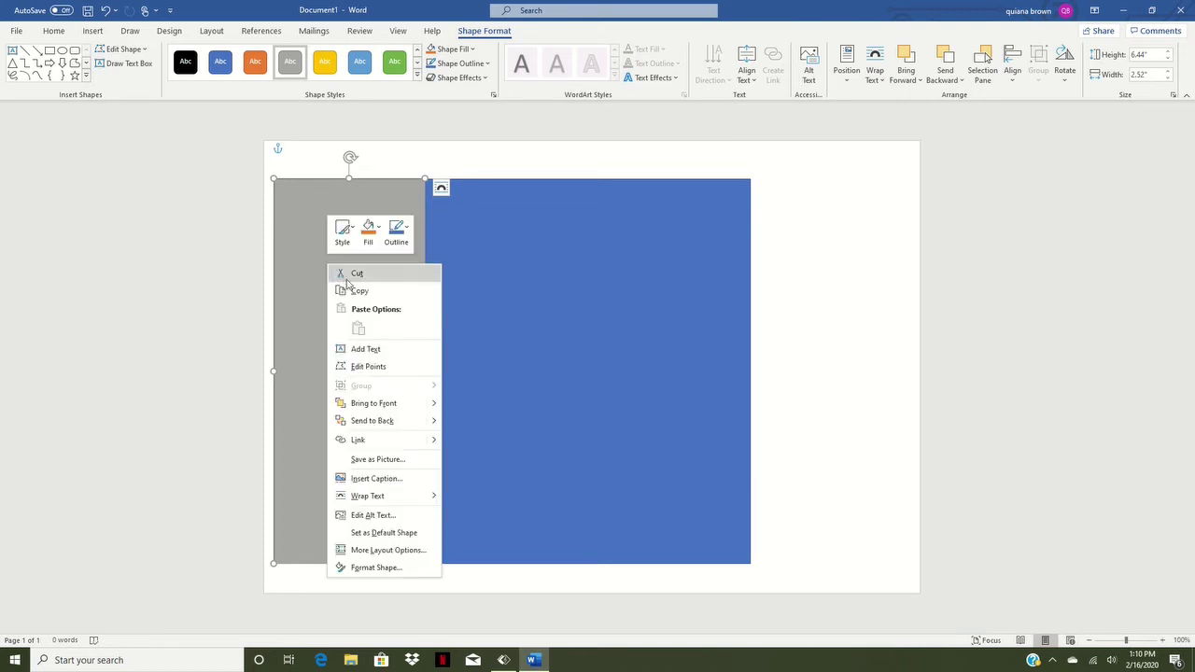
left_click(359, 292)
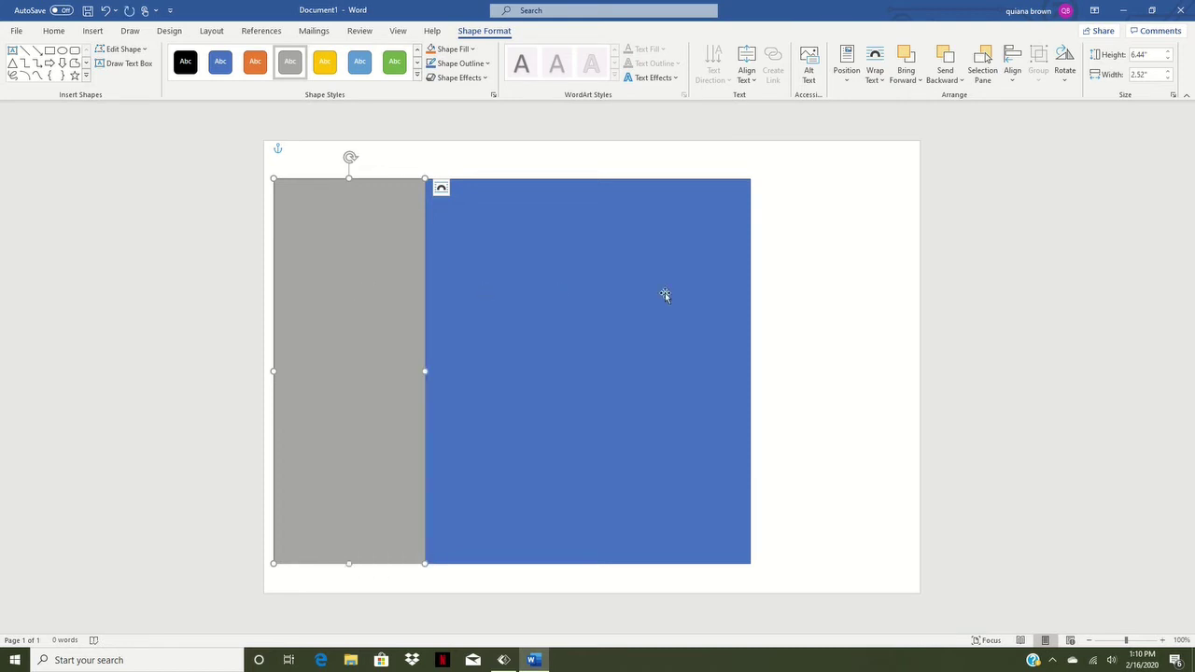
left_click(833, 250)
right_click(832, 250)
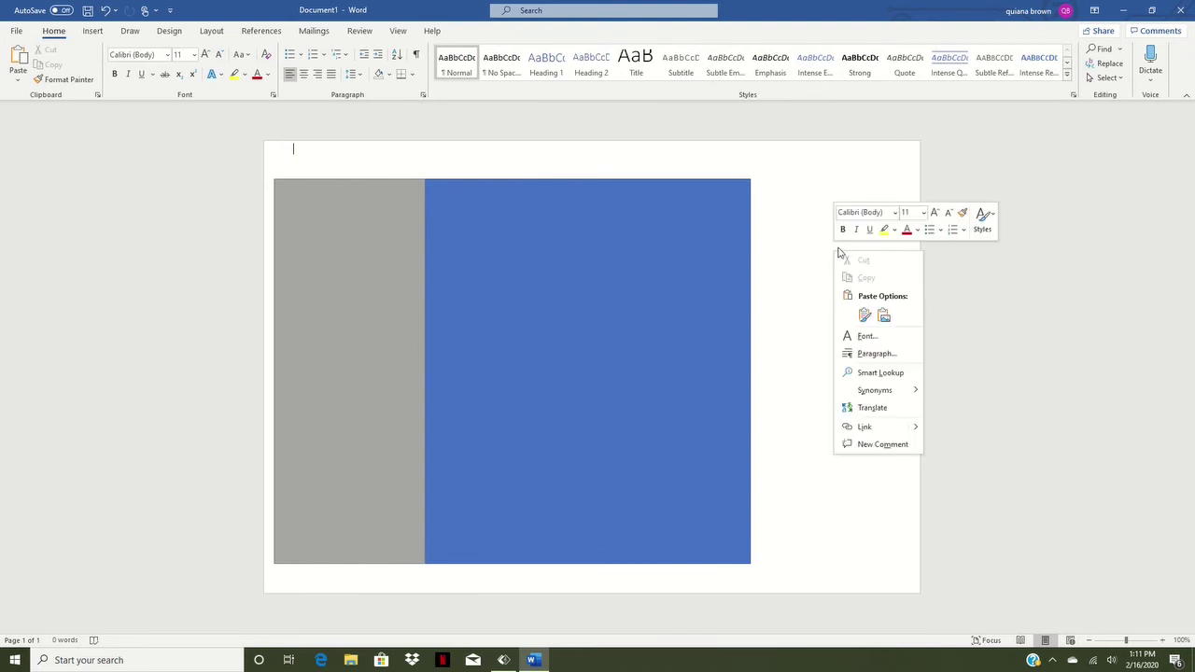
left_click(883, 315)
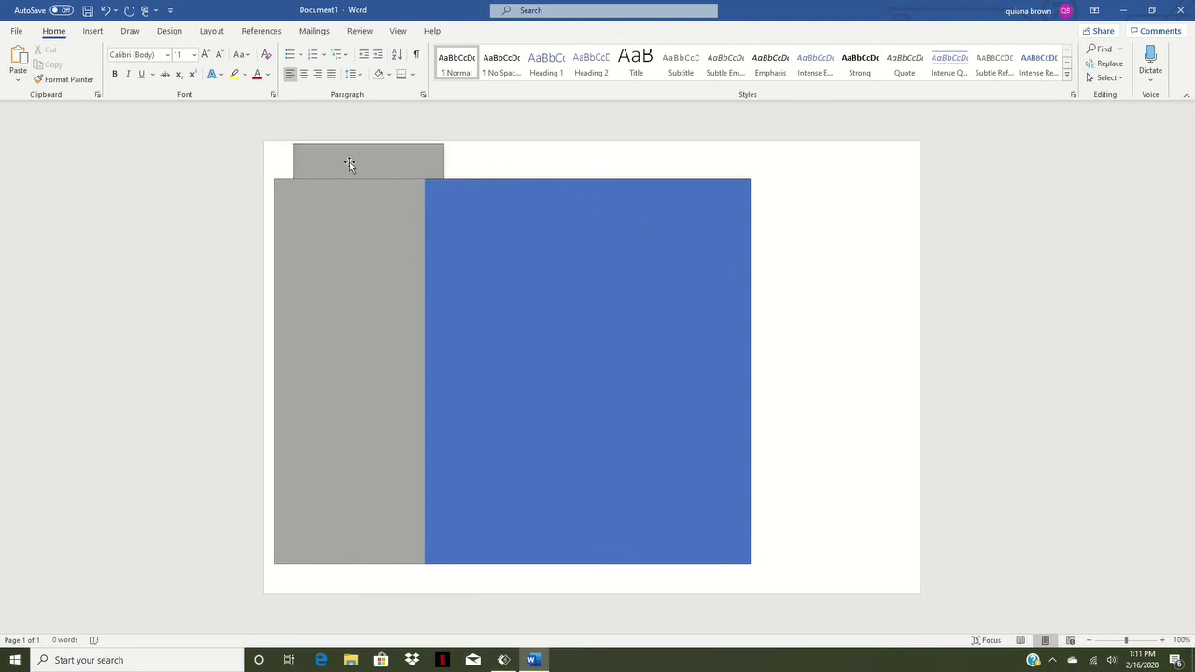
Set the pasted gray picture's text wrapping to In Front of Text
left_click(412, 176)
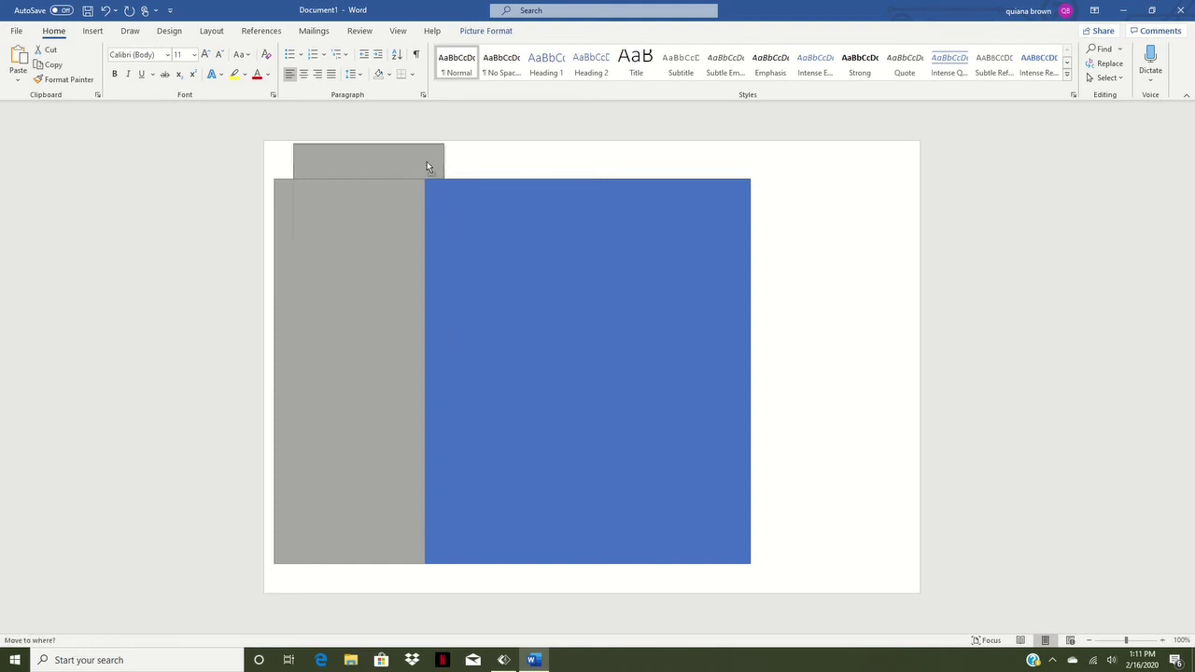
left_click(460, 154)
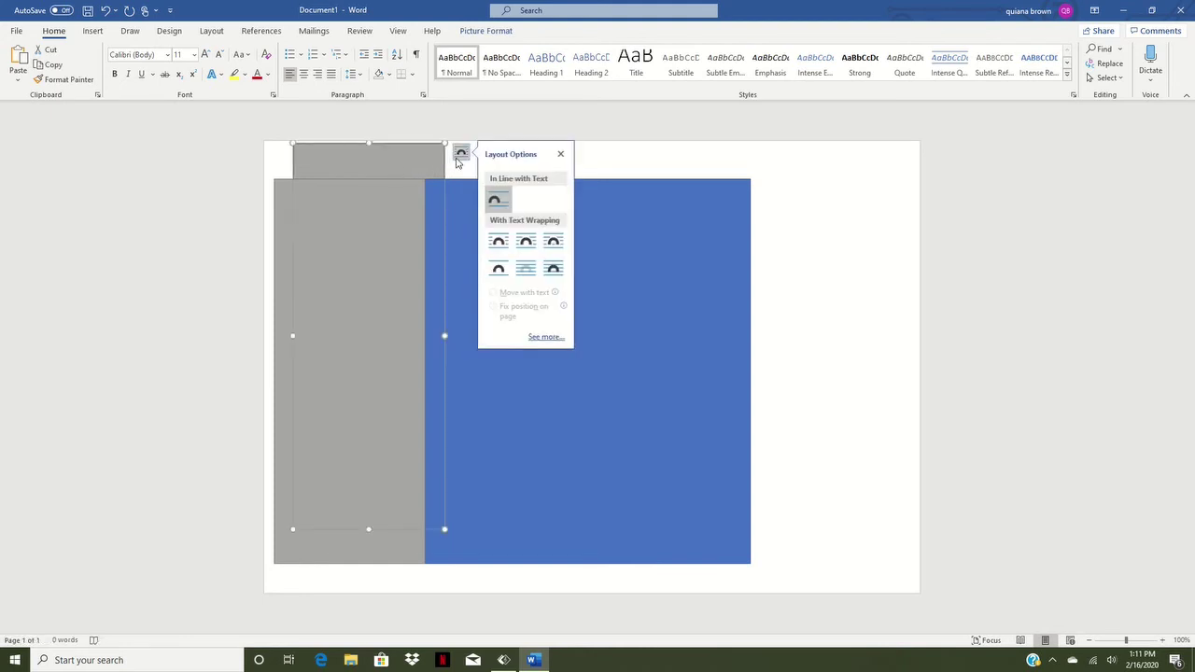
left_click(563, 270)
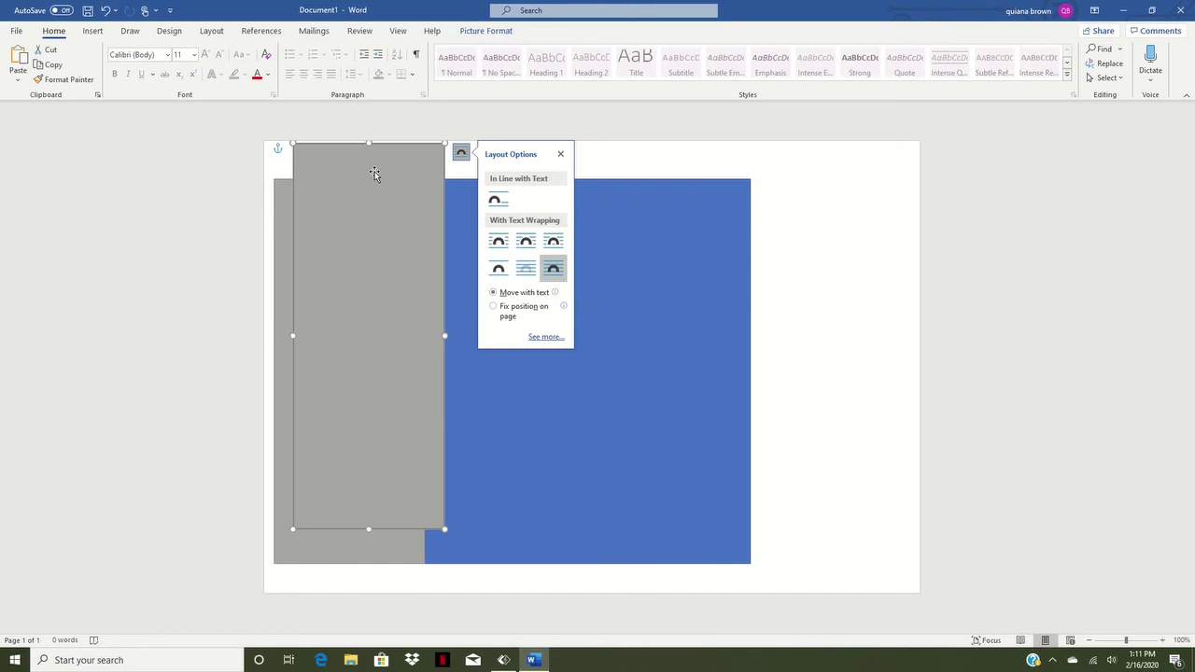
Move the gray picture against the blue rectangle's right edge and nudge it until their top edges line up
left_click_drag(373, 178, 833, 214)
key("Left")
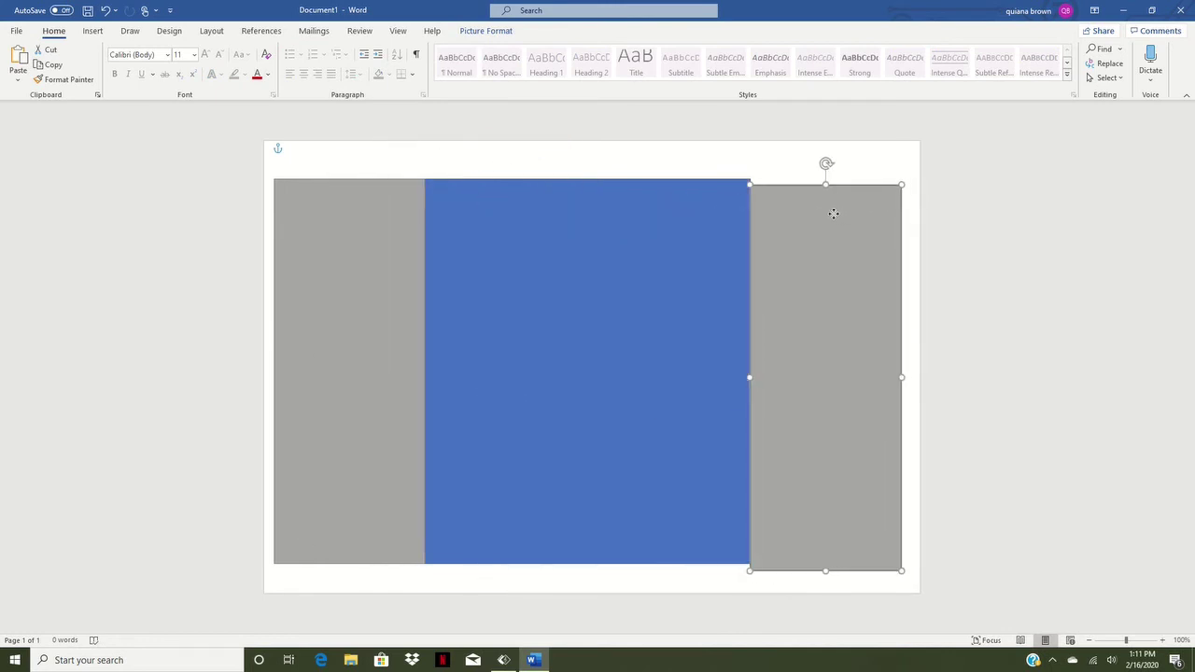
key("Up")
key("Up")
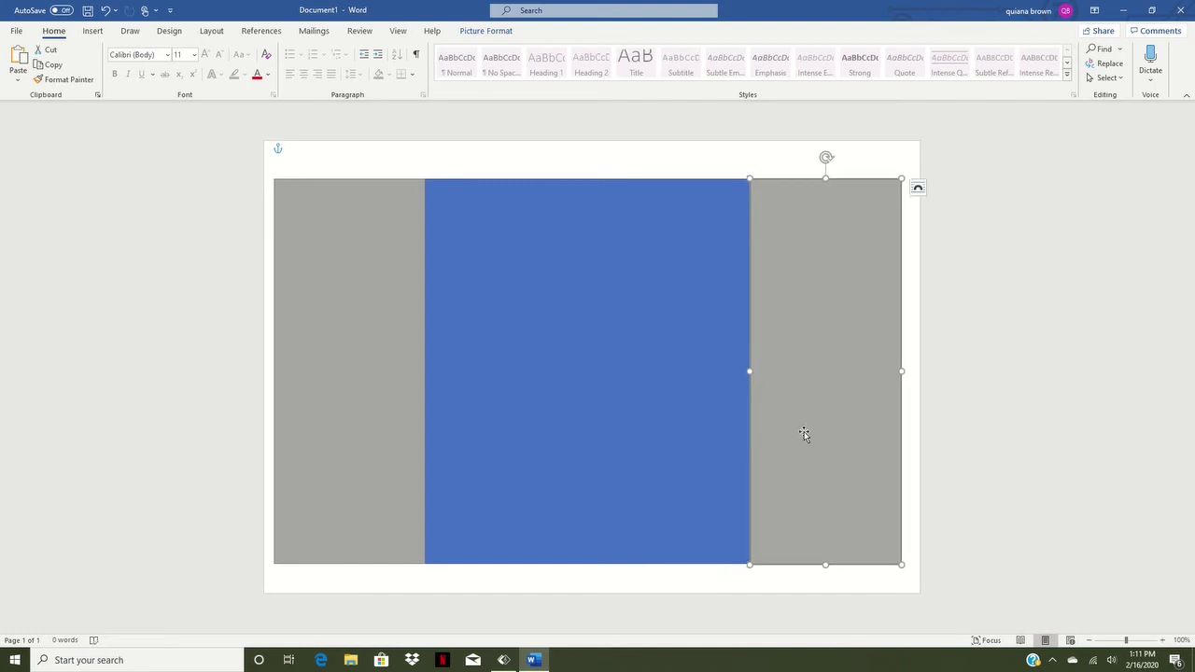
key("Up")
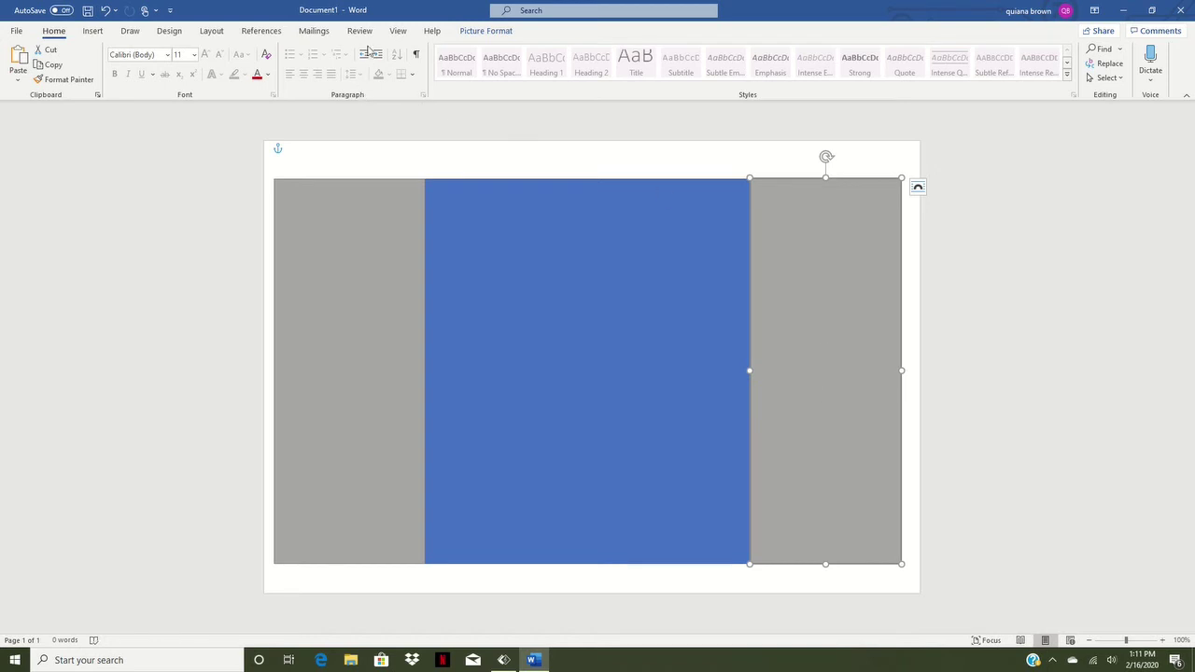
Show the ruler and shift the three panels slightly right to centre them on the page, nudging the blue rectangle up into alignment
left_click(398, 31)
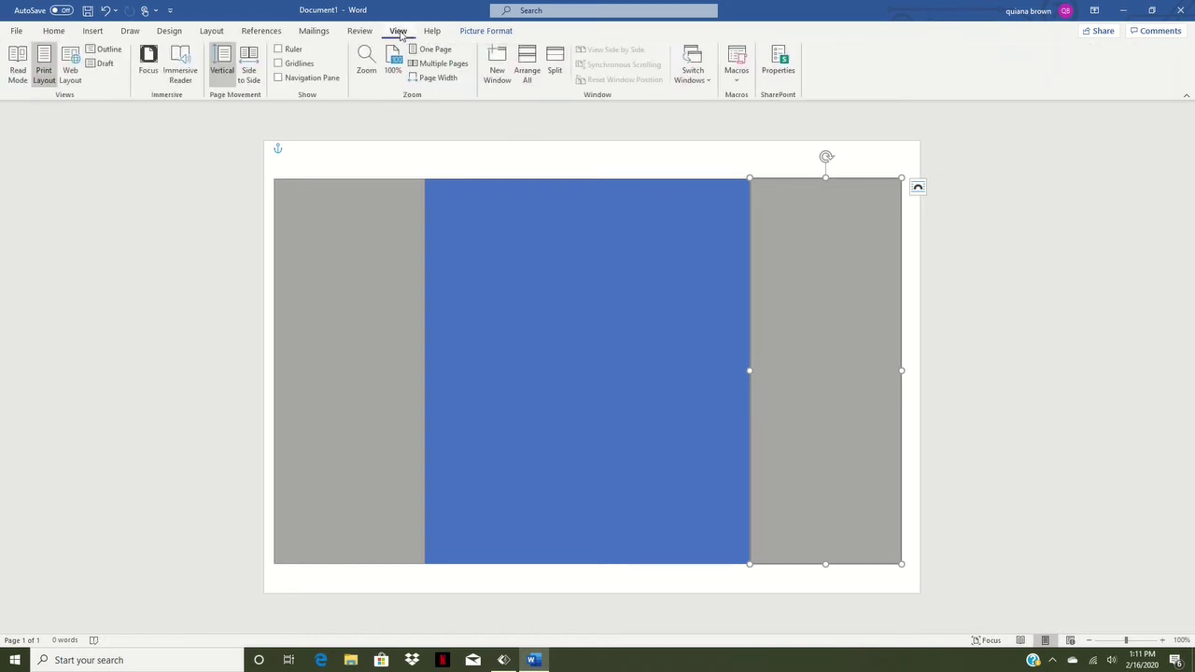
left_click(277, 48)
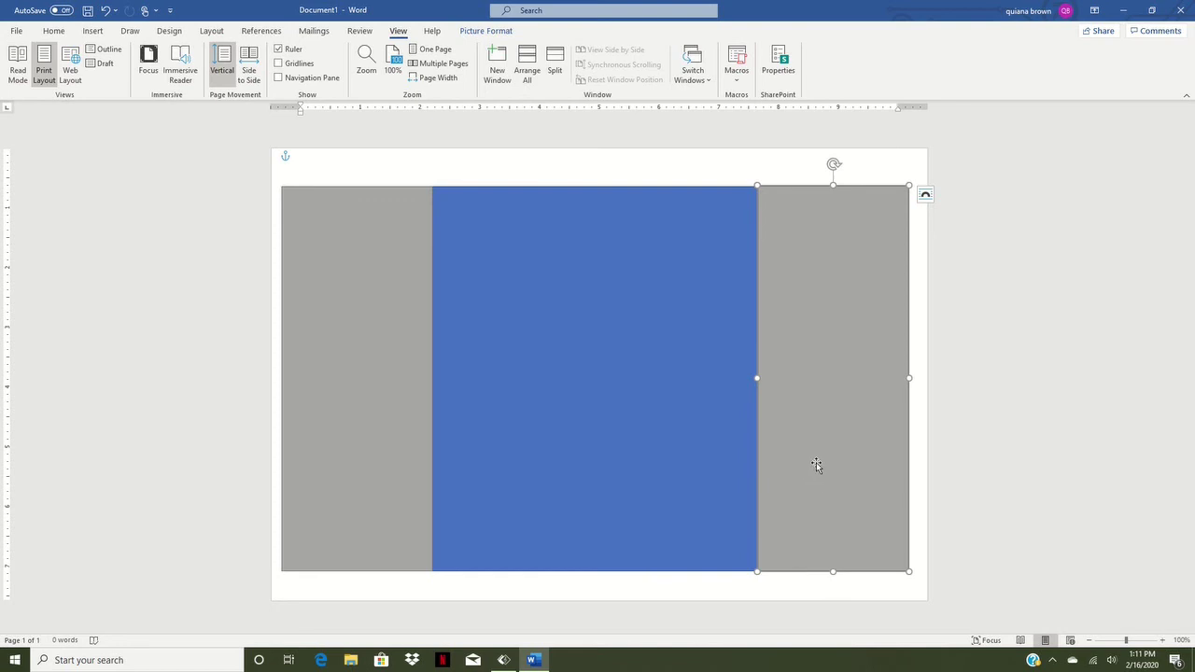
left_click_drag(816, 464, 820, 462)
left_click_drag(691, 456, 696, 456)
left_click_drag(383, 449, 387, 450)
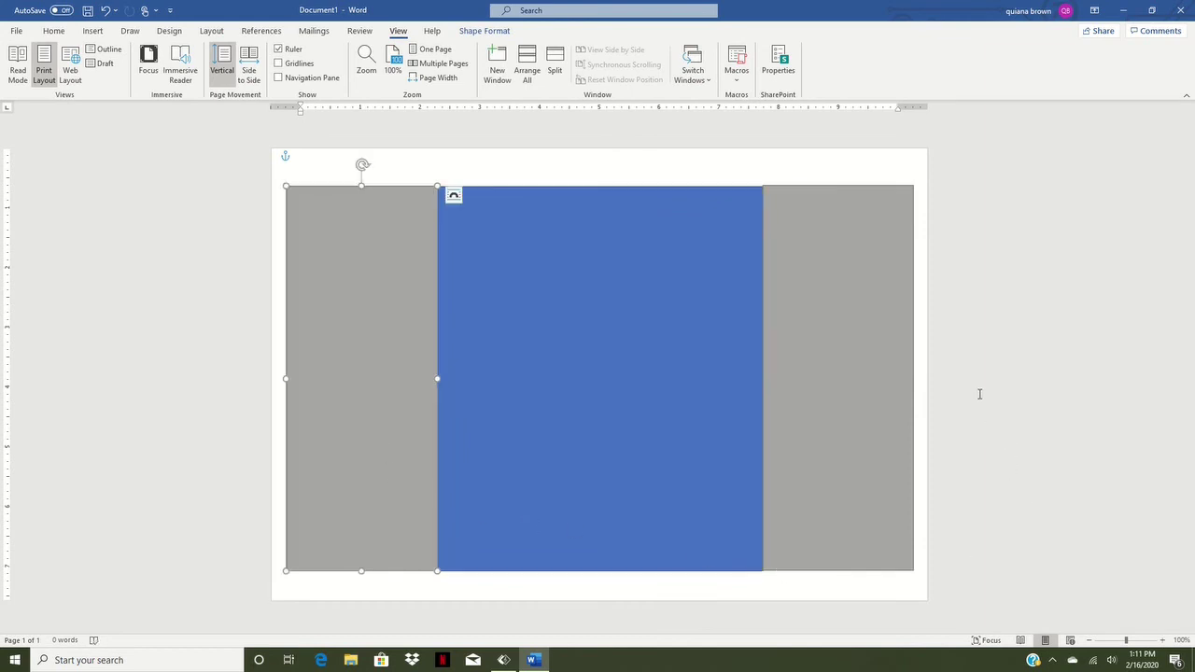
left_click(664, 342)
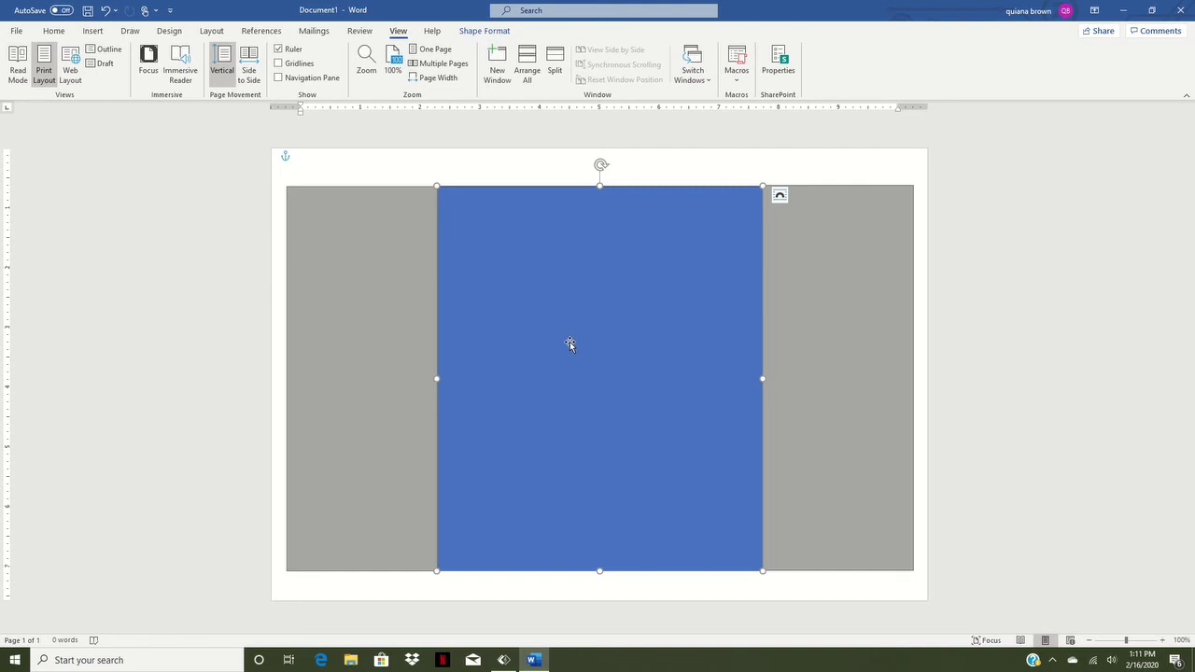
left_click_drag(570, 343, 569, 342)
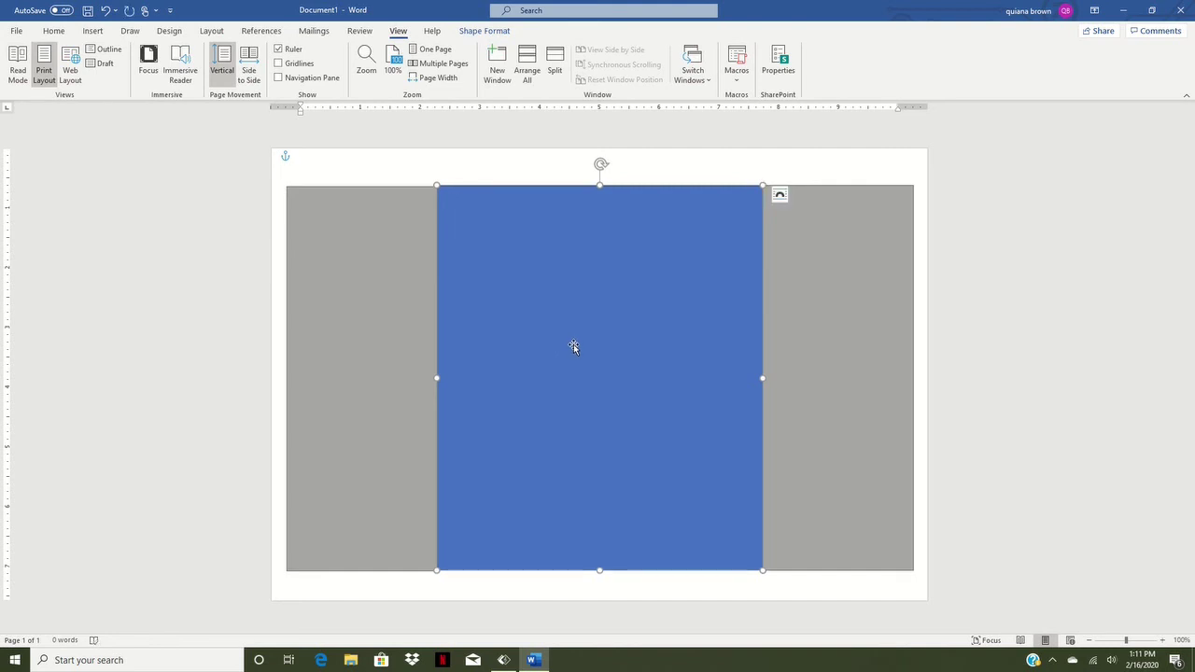